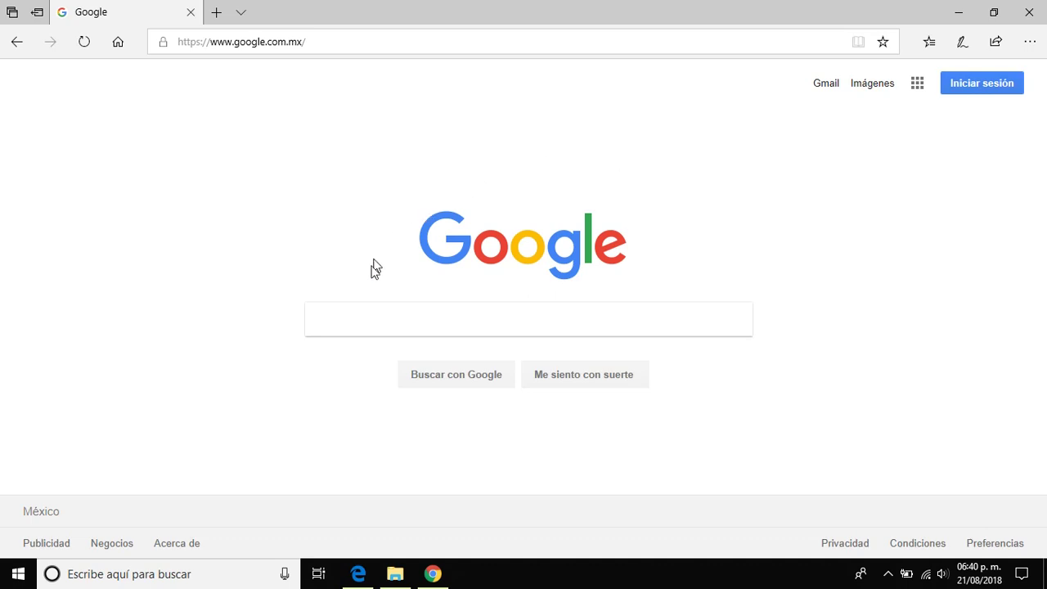
Step: Search Google for es.khanacademy.org by picking its autocomplete suggestion
click(355, 320)
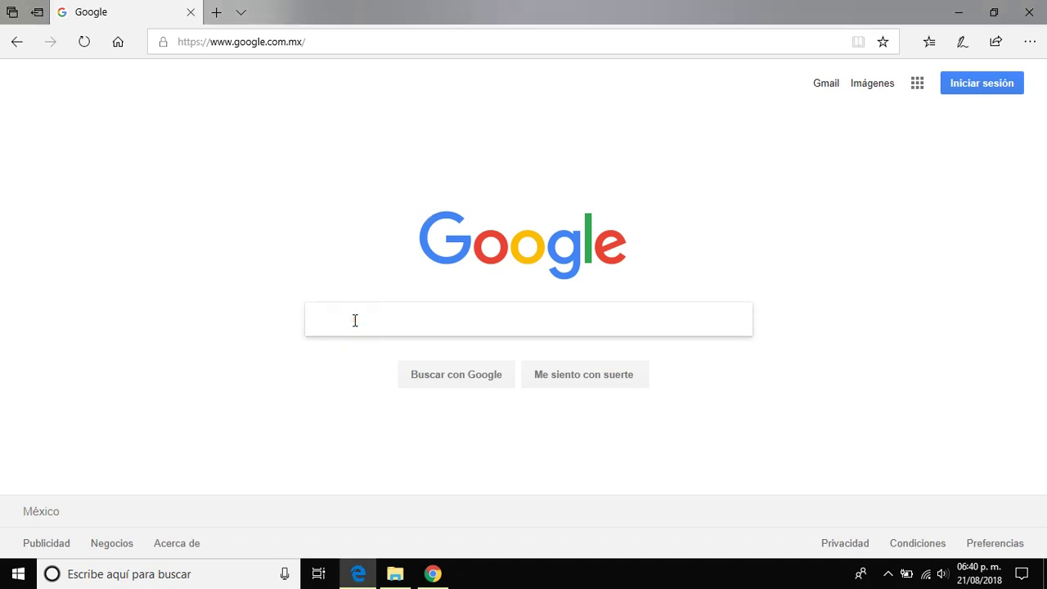
text(es.kha)
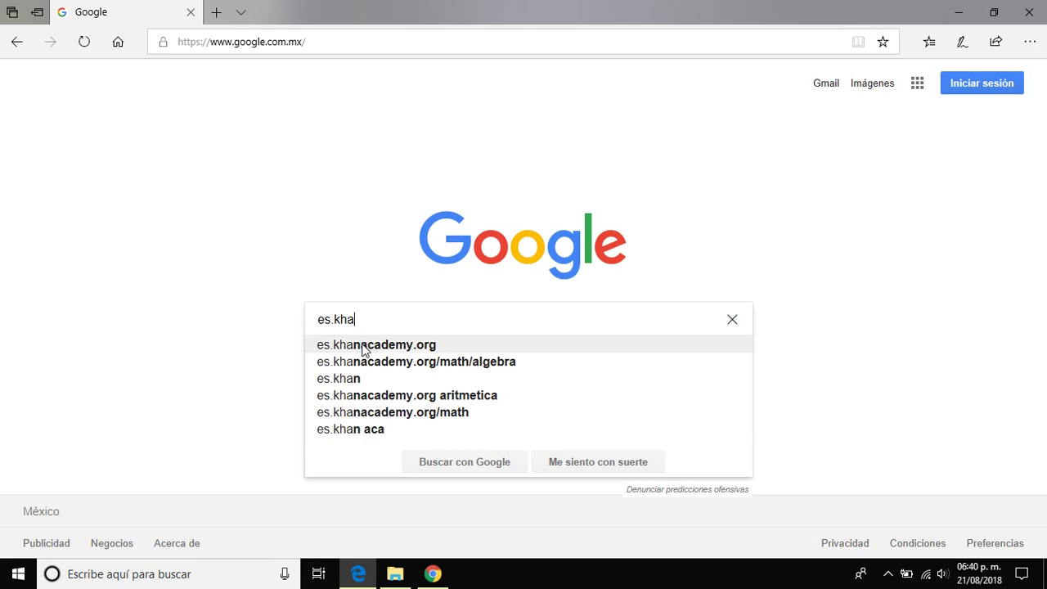
click(364, 345)
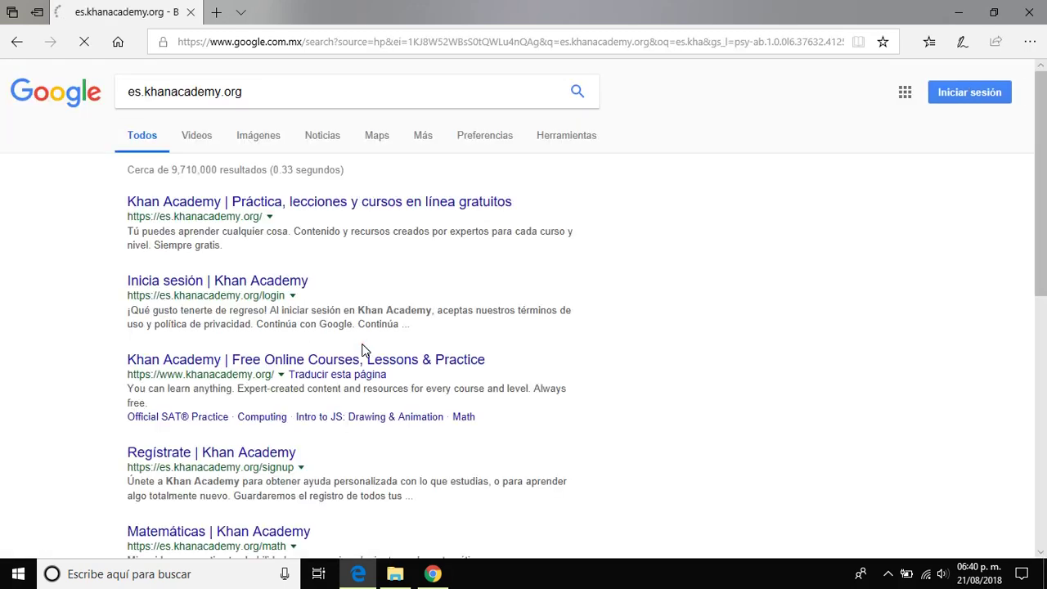
Step: Open the Khan Academy Spanish home page result and go to its Regístrate sign-up page
click(382, 210)
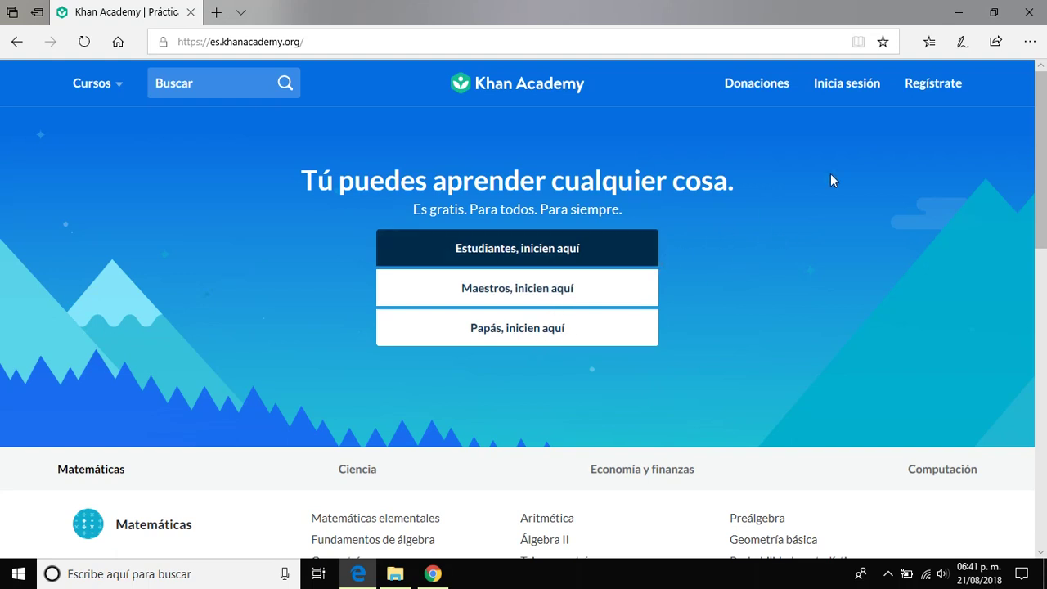
click(932, 94)
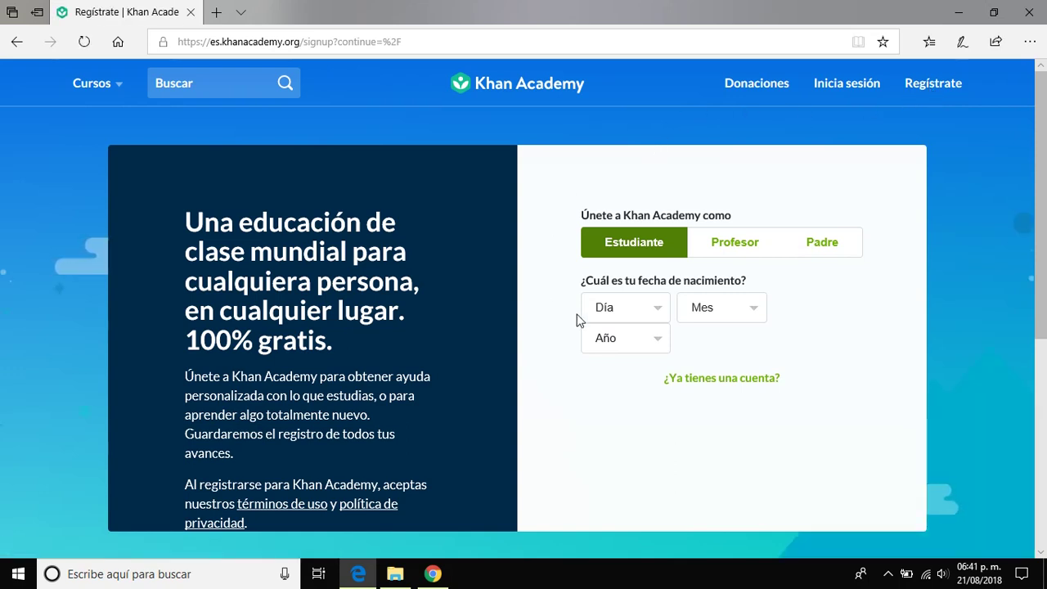
Step: Enter the birth date 10 sep 2000 in the Día, Mes and Año dropdowns
click(654, 309)
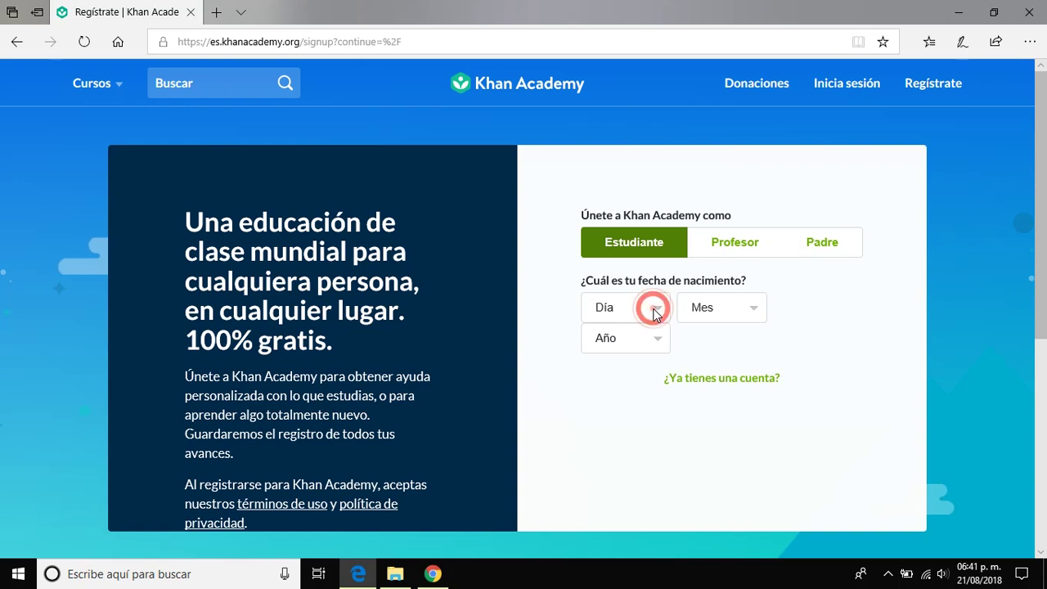
click(620, 266)
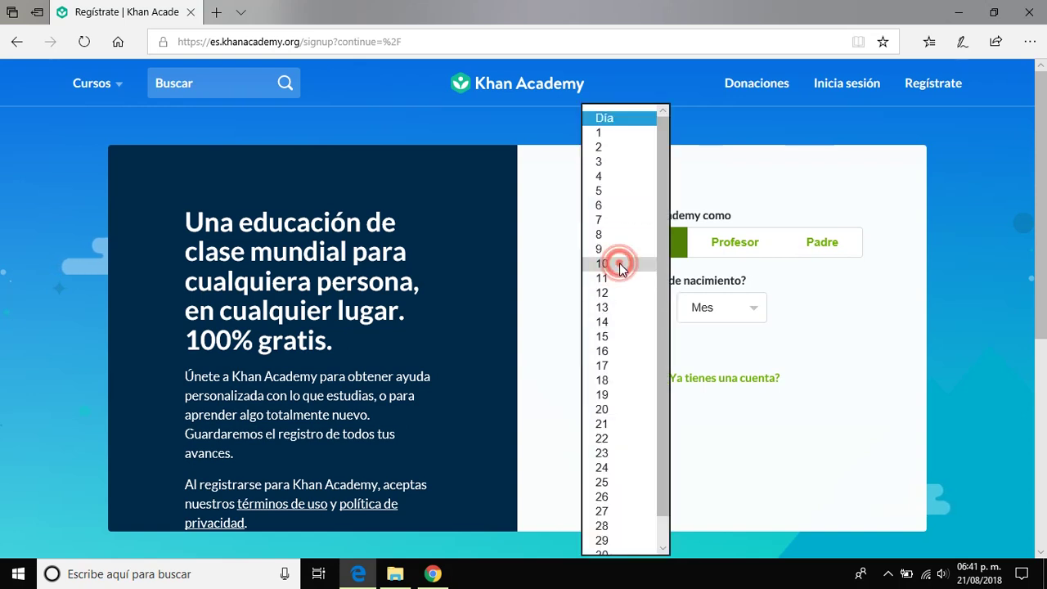
click(751, 312)
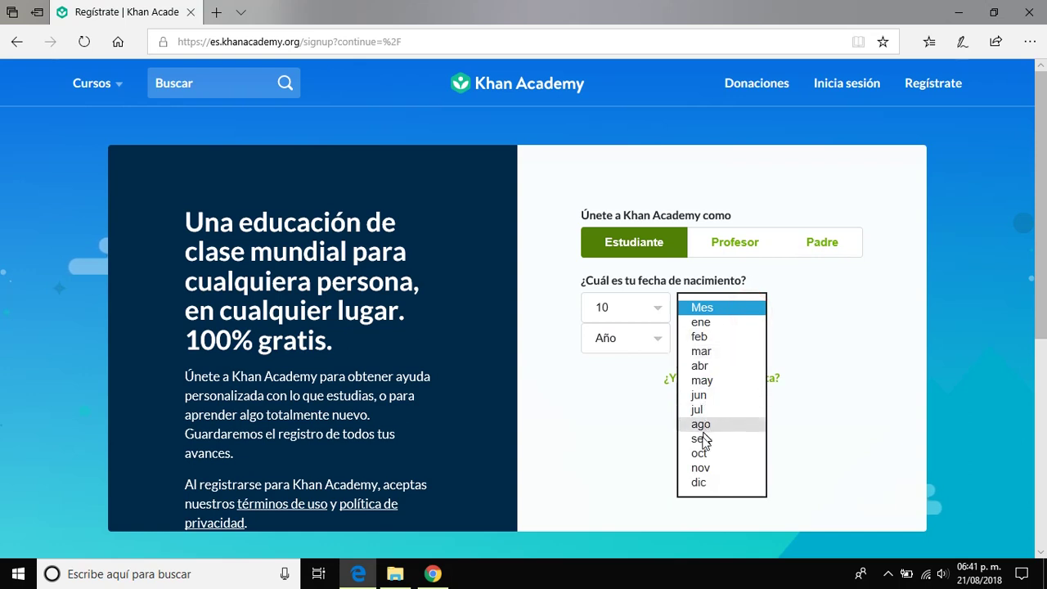
click(701, 439)
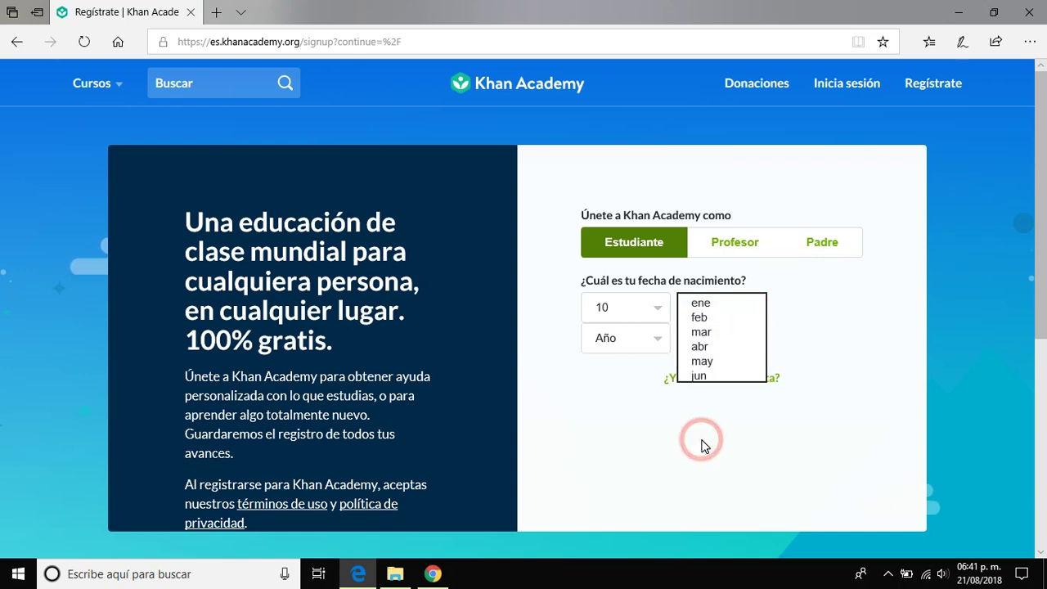
click(663, 344)
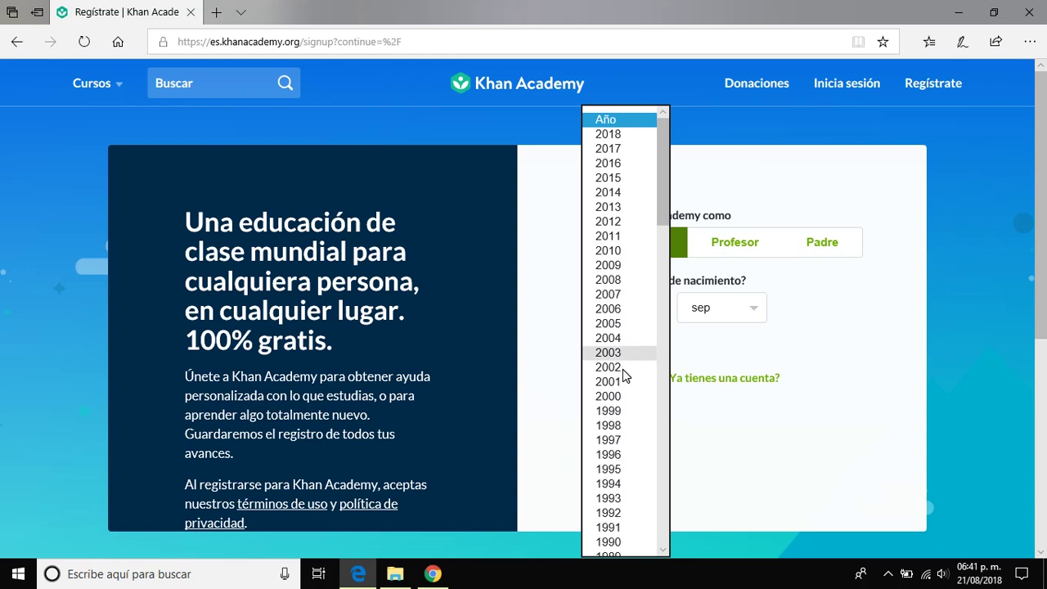
click(615, 398)
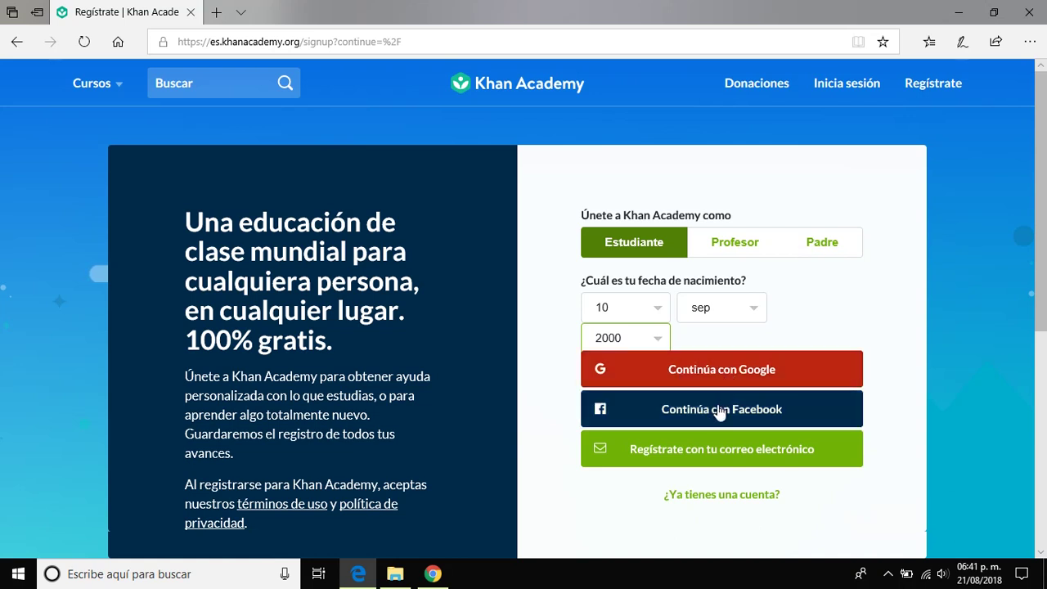
Step: Choose e-mail sign-up and enter the student's Gmail address
click(710, 456)
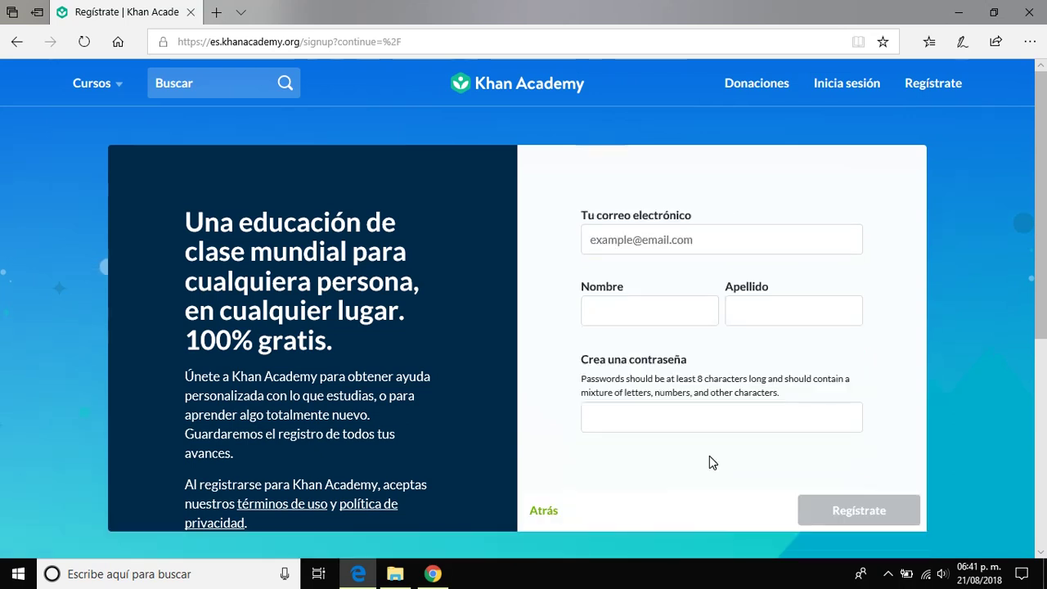
click(634, 241)
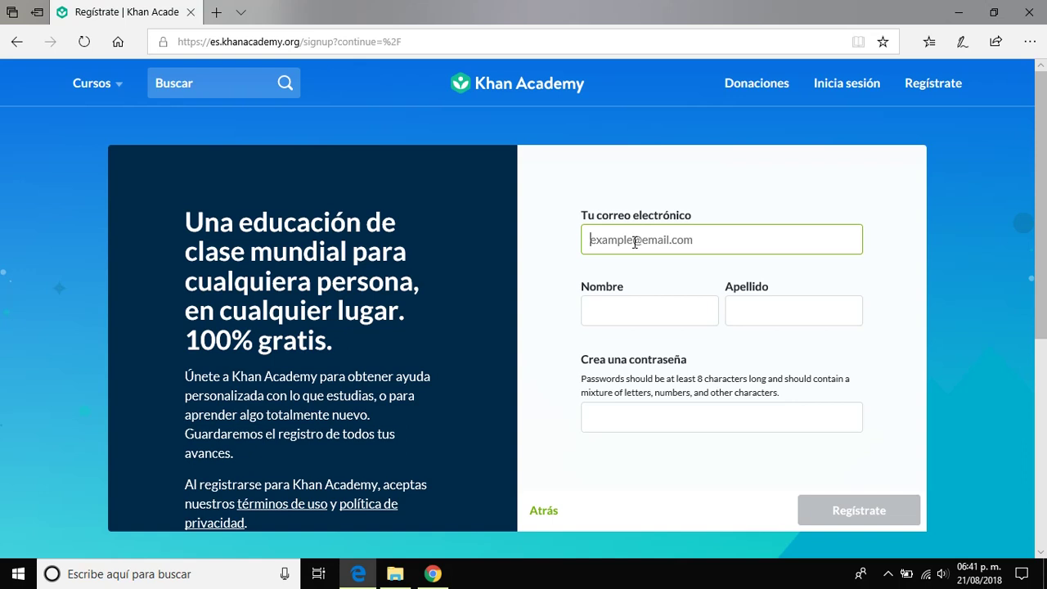
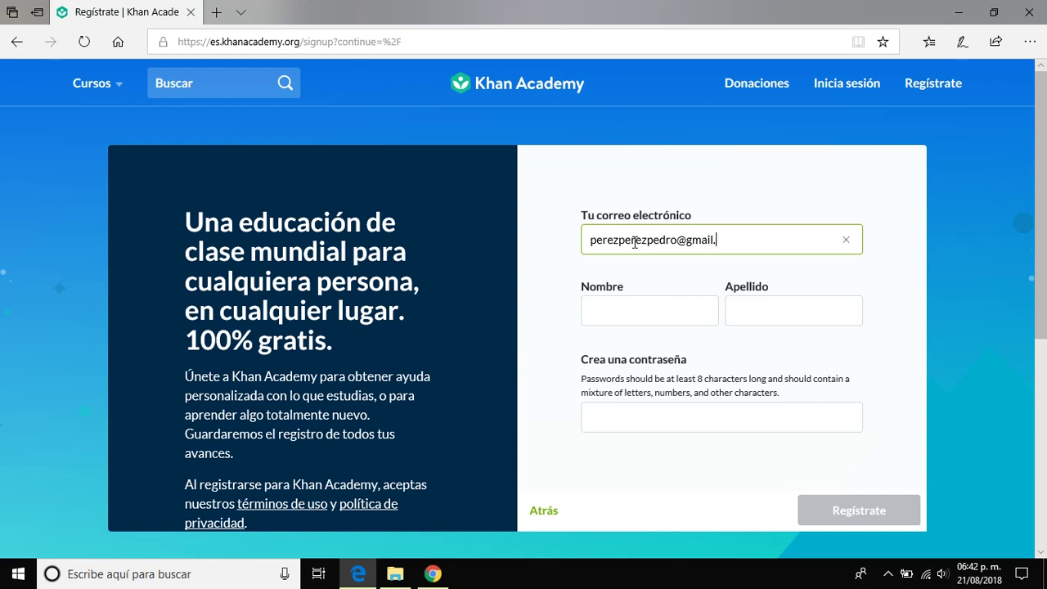
click(645, 308)
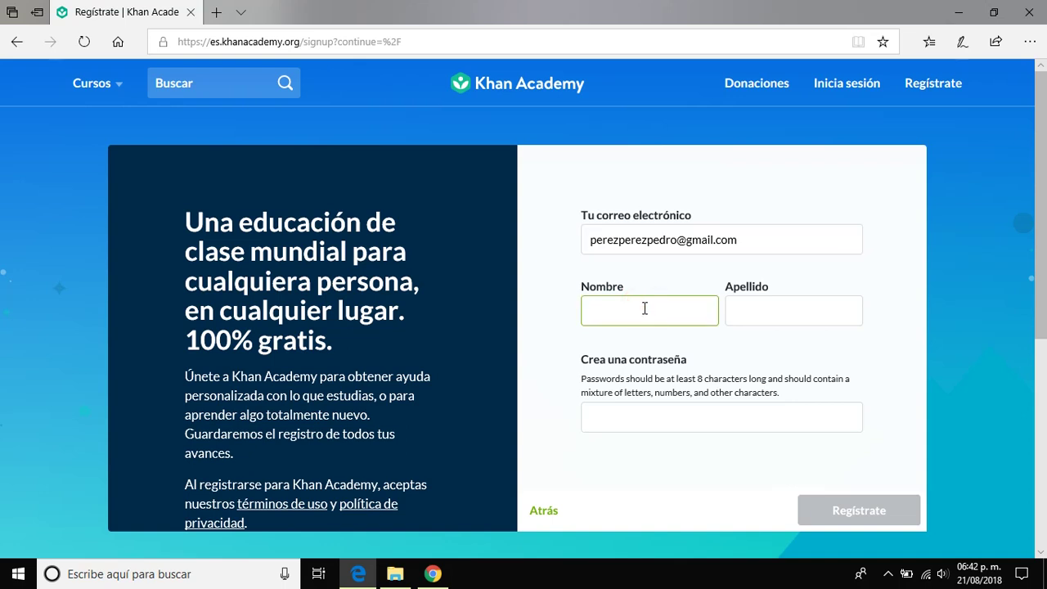
Step: Enter the student's first name, surnames and a password, then submit Regístrate
text(Pedro)
click(741, 313)
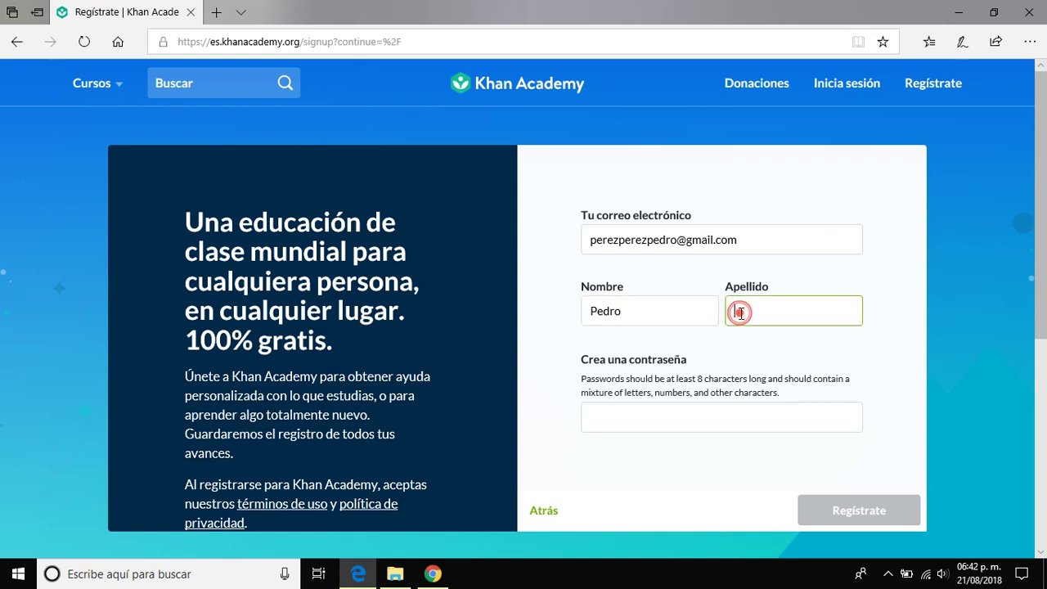
click(654, 422)
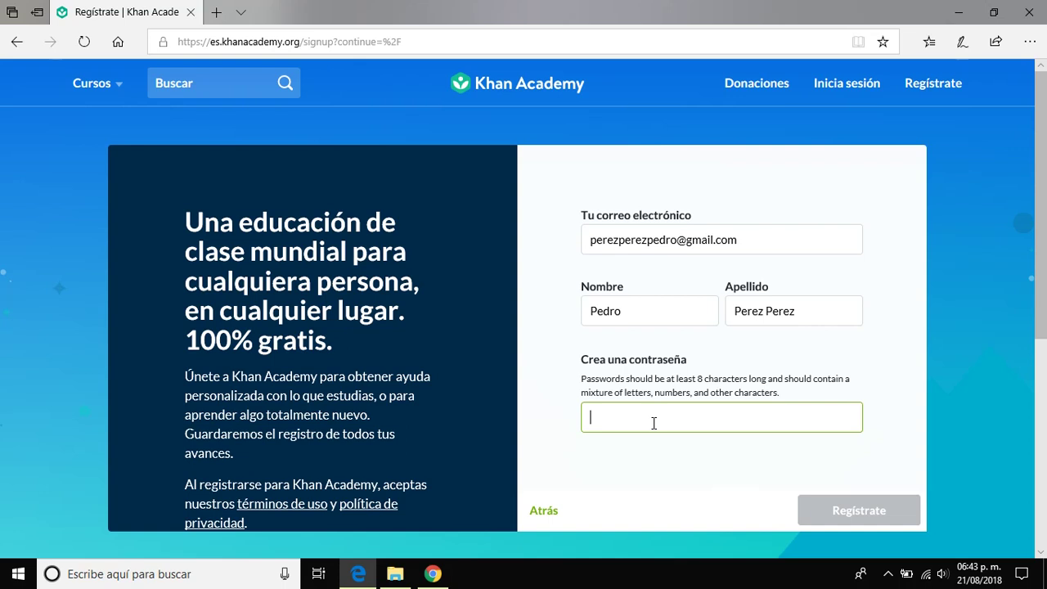
text(•••••••••)
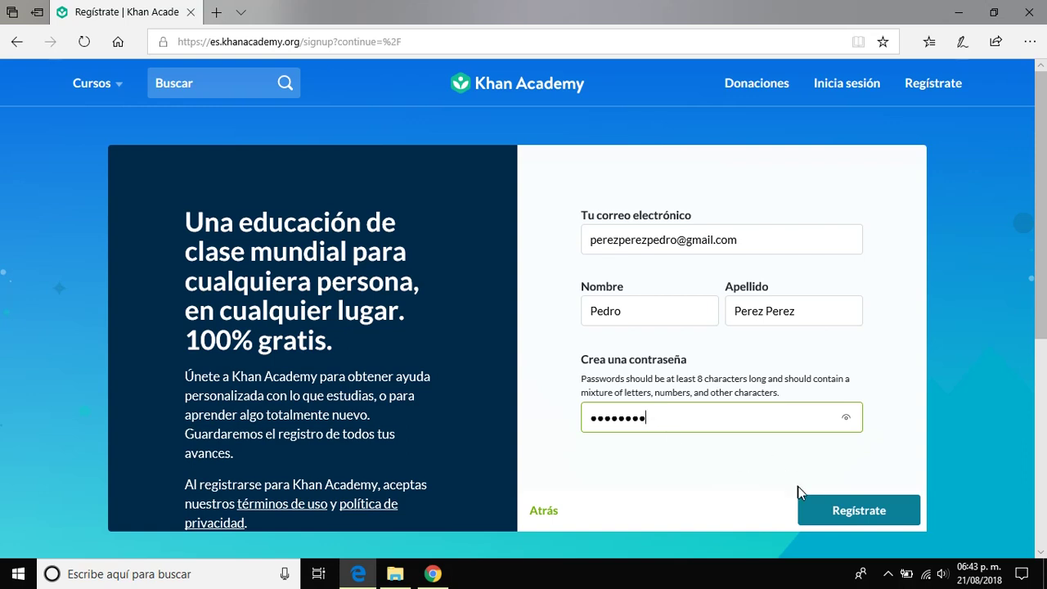
click(826, 508)
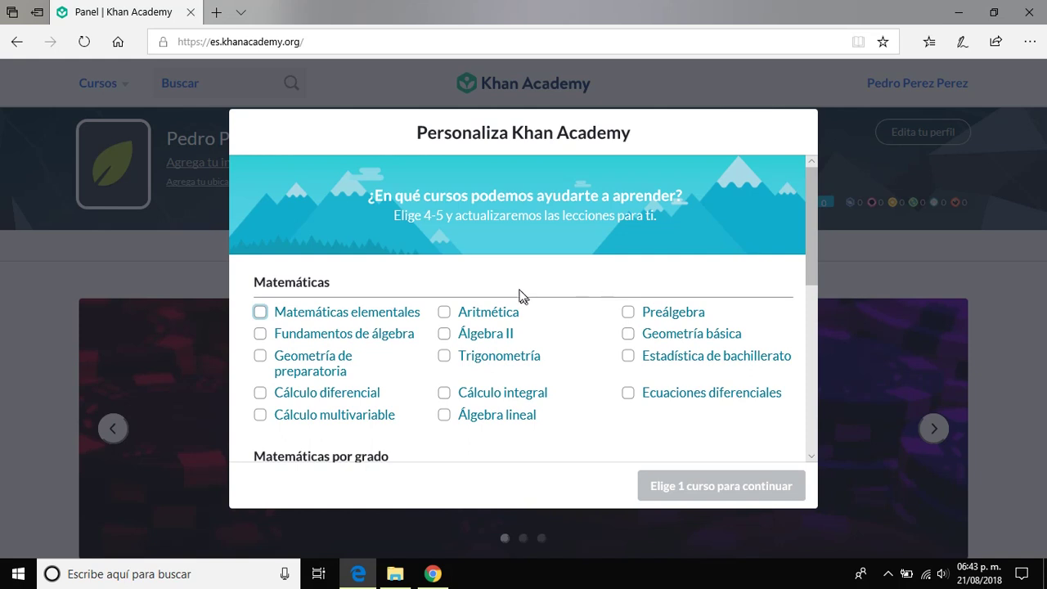
Step: Select Preálgebra as the only course and continue with 1 course
click(629, 314)
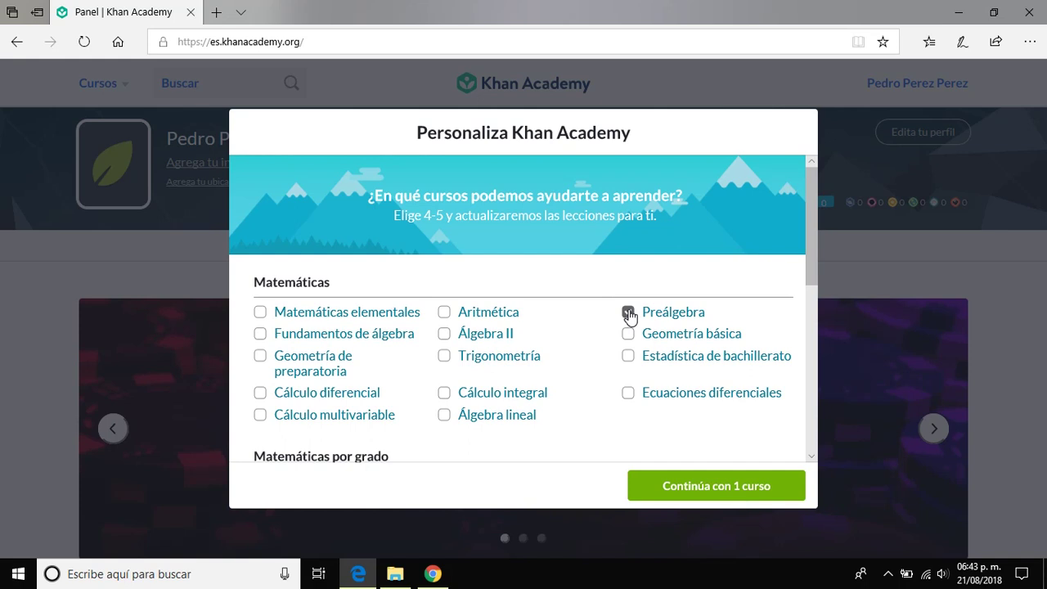
click(674, 489)
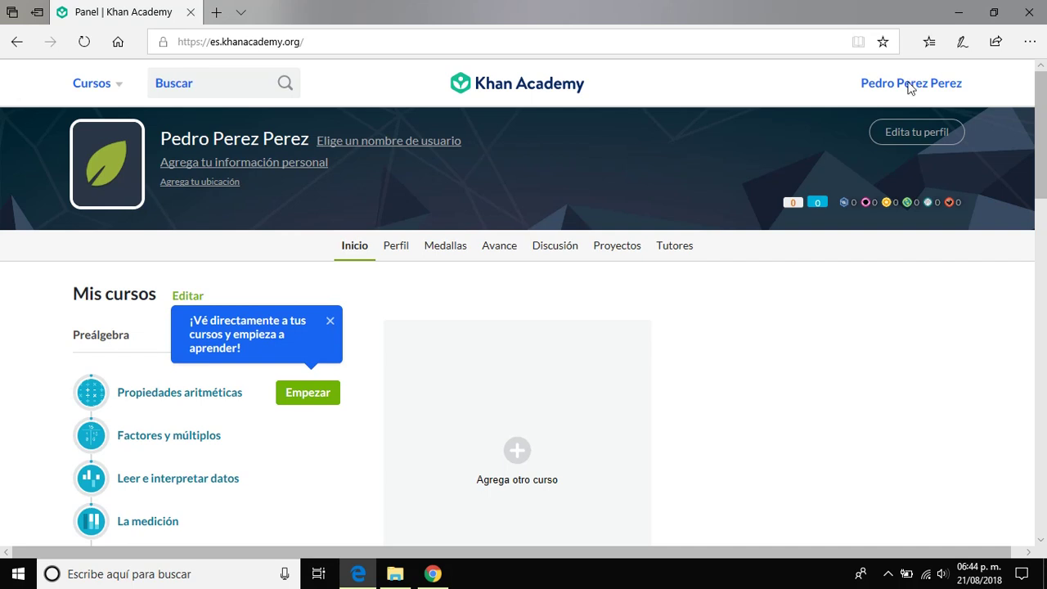
Step: Open Configuración from the user-name menu at top right
click(908, 82)
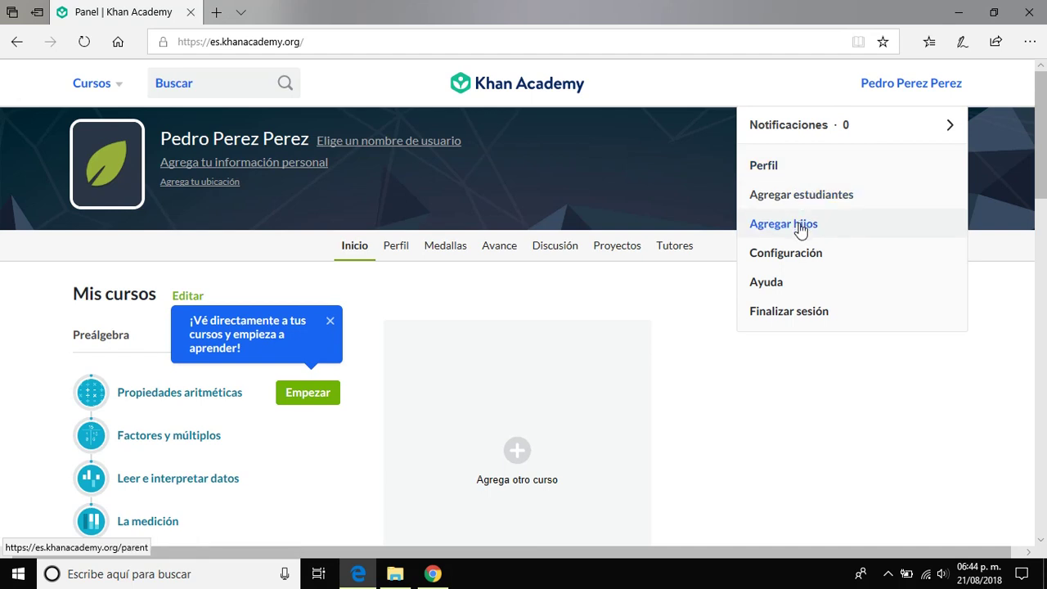
click(793, 254)
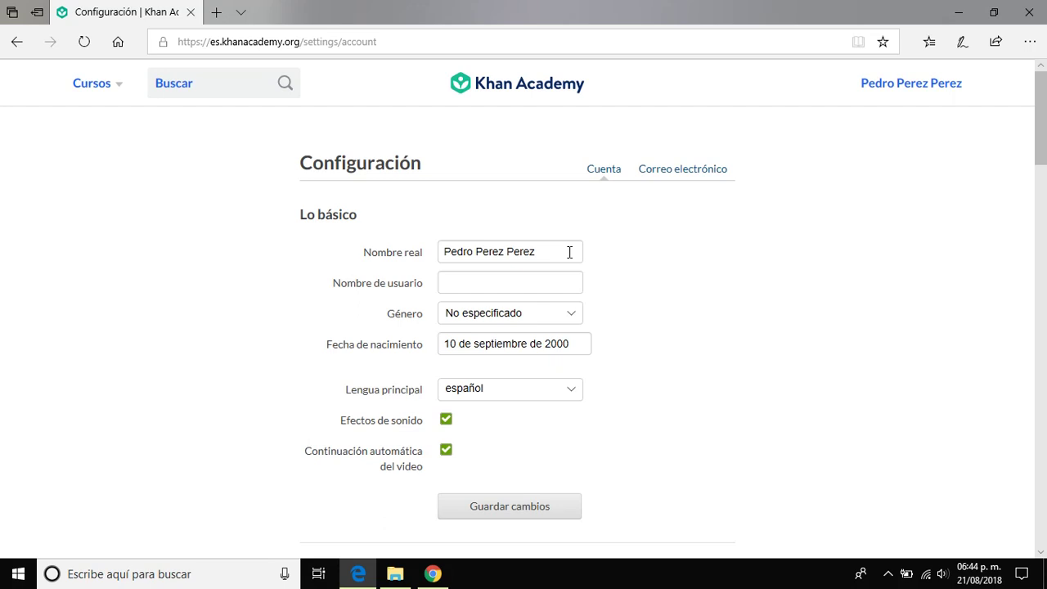
Step: Set Género to Masculino and save the changes with Guardar cambios
click(567, 311)
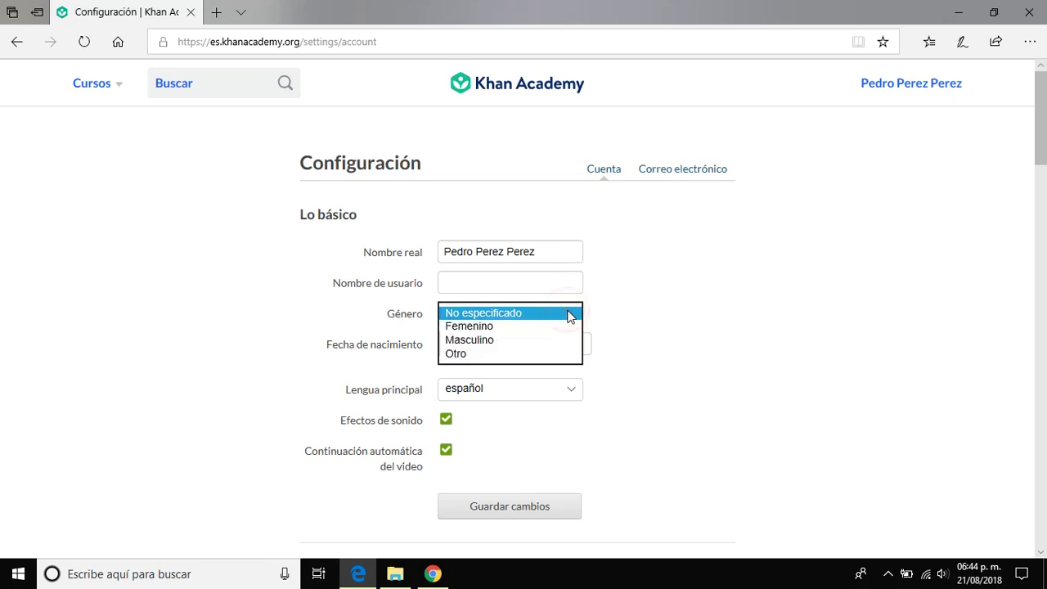
click(521, 339)
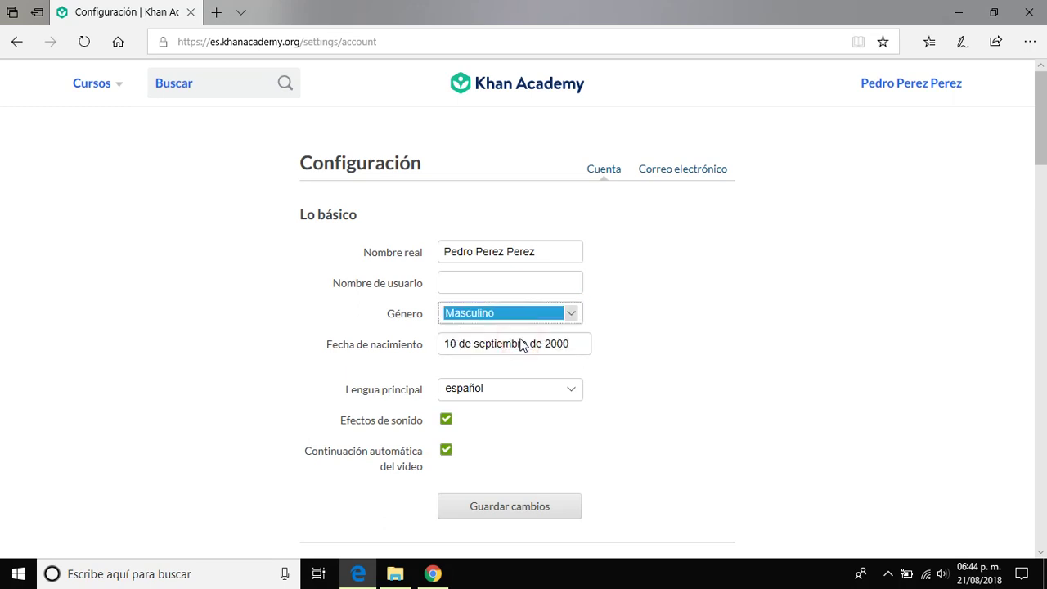
click(503, 511)
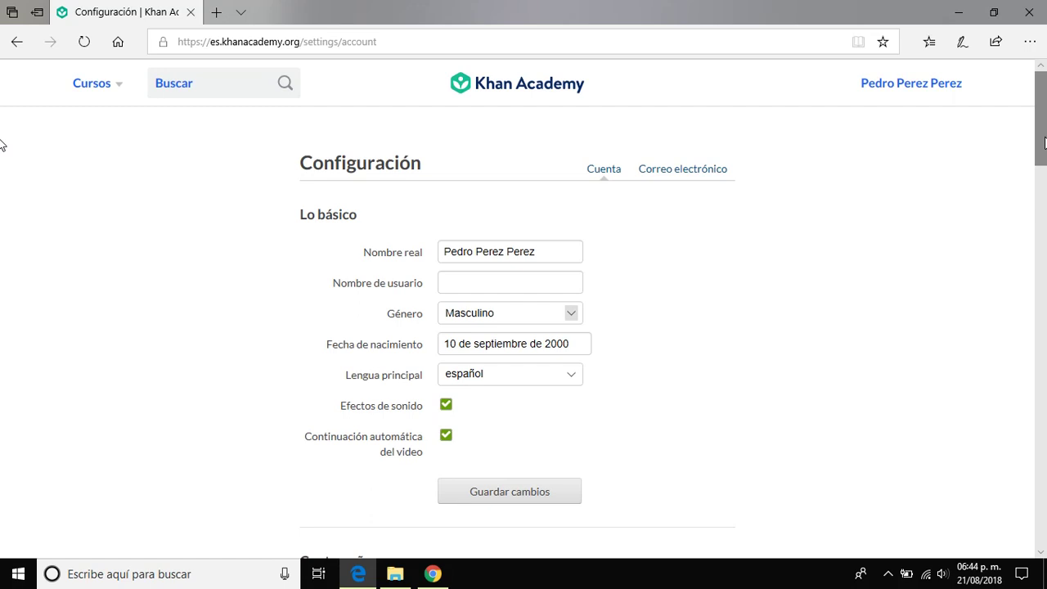
scroll(2, 143, down, 3)
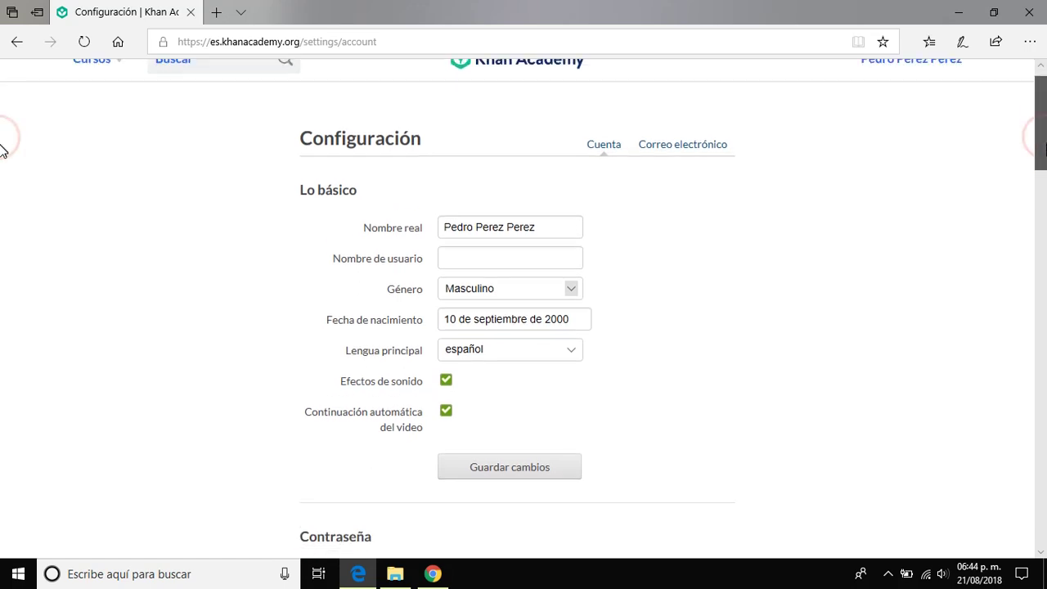
scroll(2, 189, down, 1)
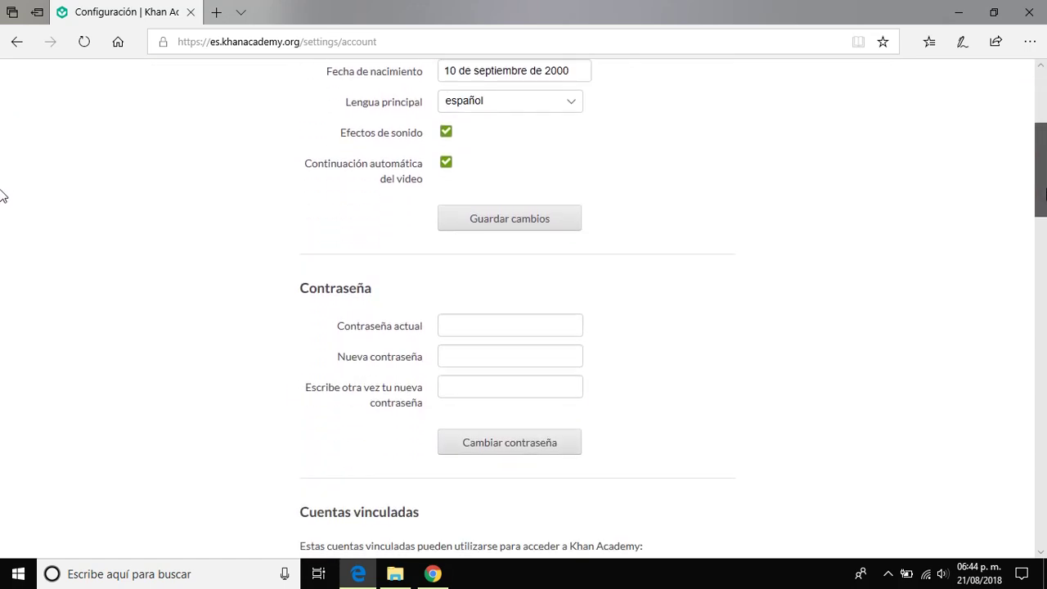
scroll(2, 196, down, 3)
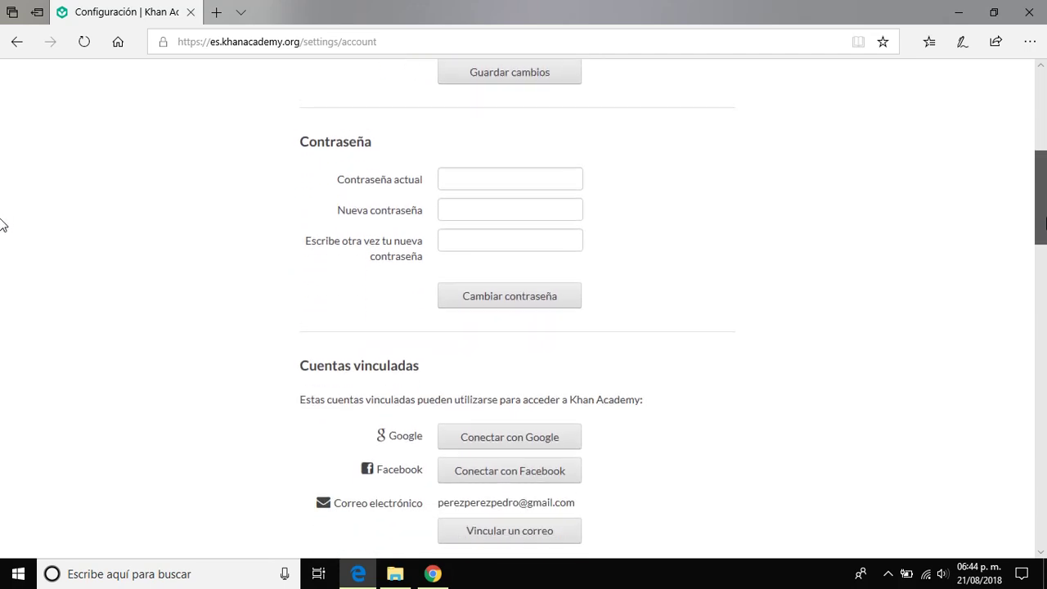
scroll(2, 254, down, 3)
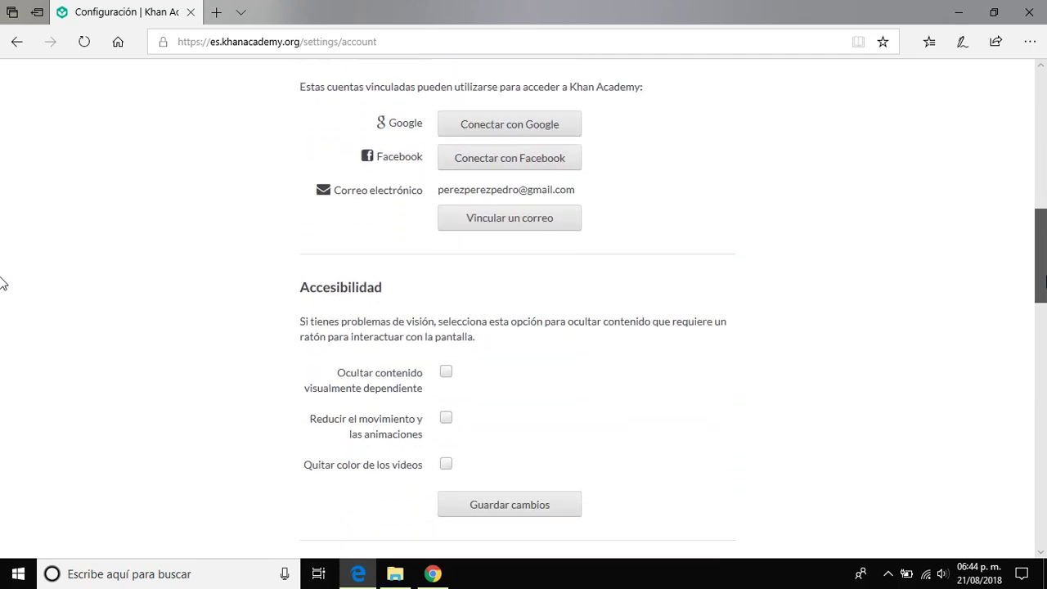
scroll(3, 319, down, 2)
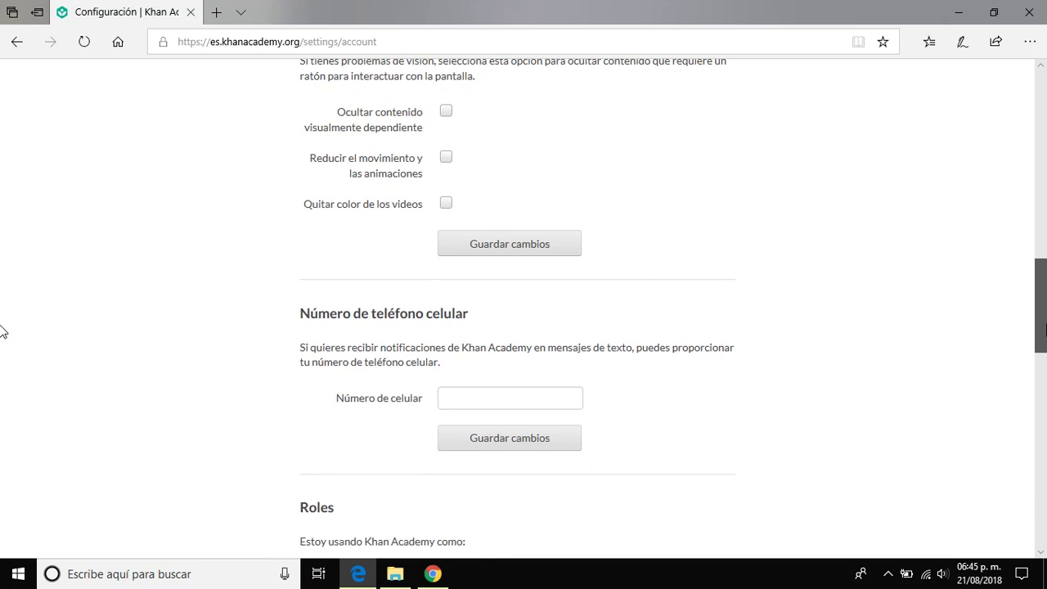
scroll(2, 331, down, 3)
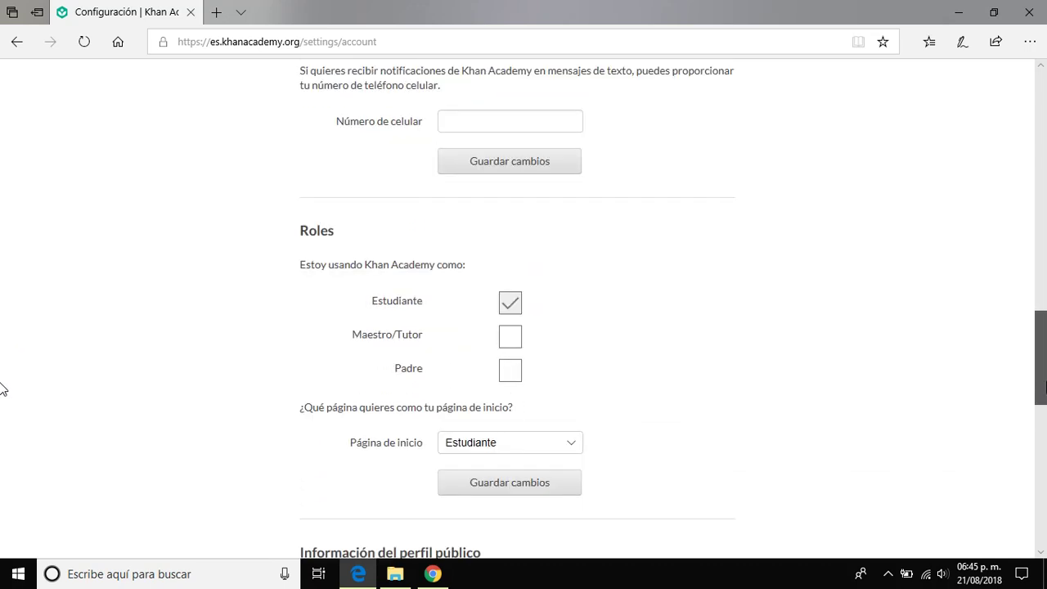
scroll(3, 393, down, 2)
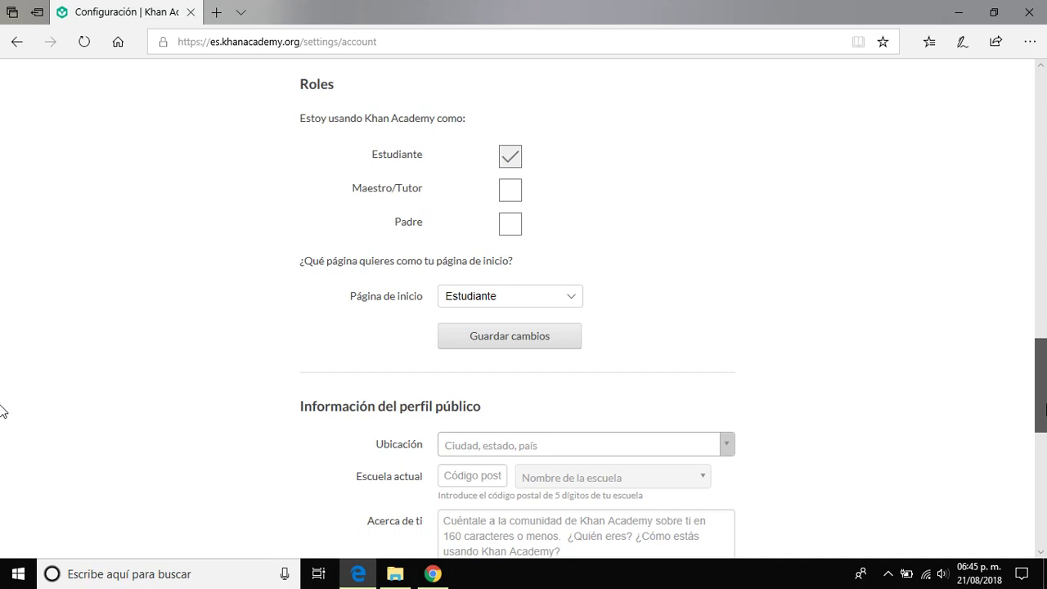
scroll(2, 412, up, 8)
scroll(3, 243, up, 7)
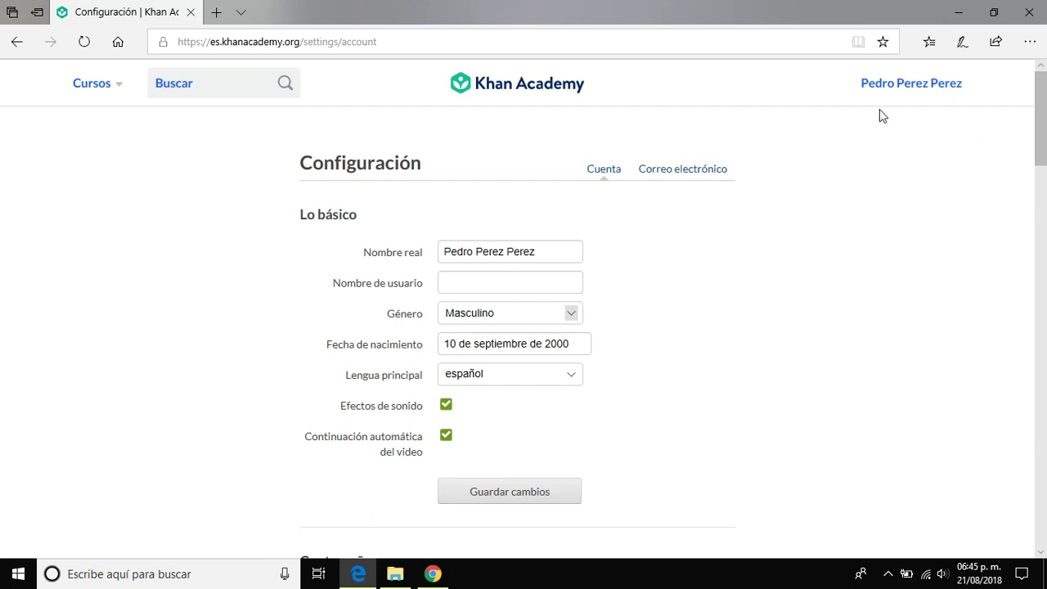
Step: Open Perfil from the user-name menu and close its welcome dialog
click(904, 84)
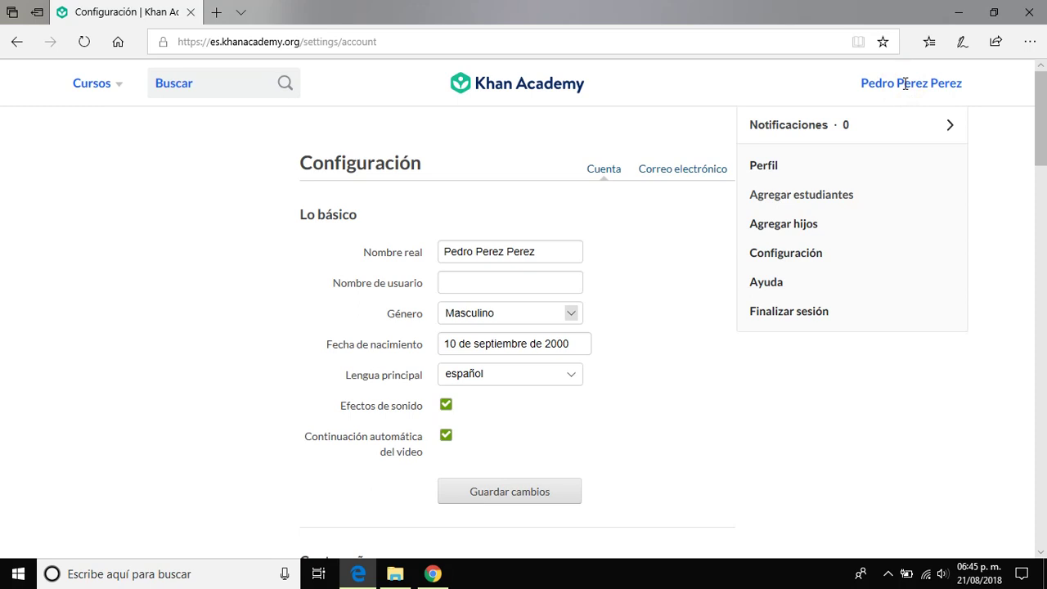
click(812, 166)
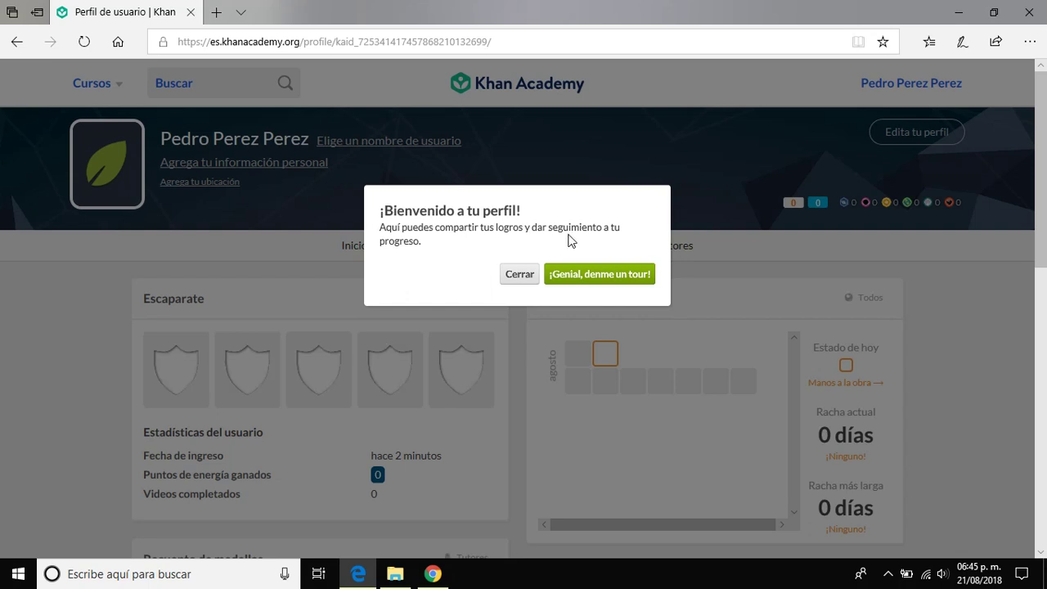
click(520, 275)
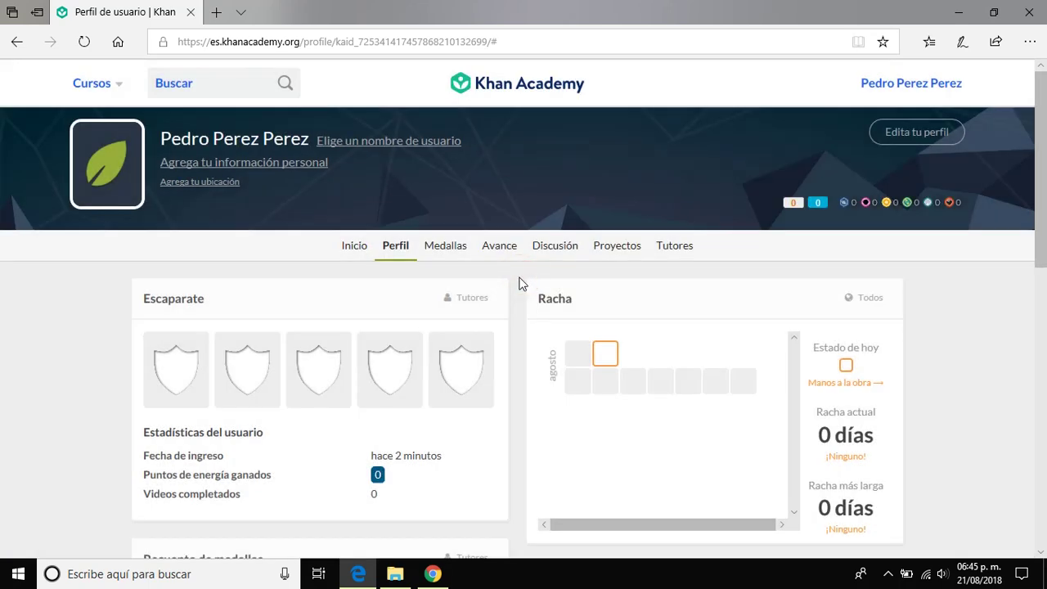